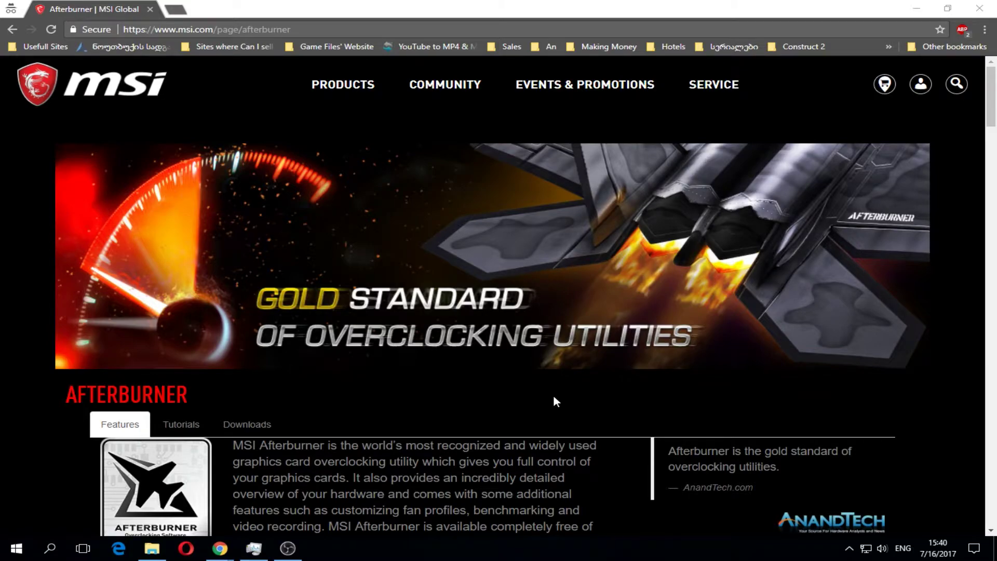
Open the Downloads section of the MSI Afterburner web page.
right_click(434, 549)
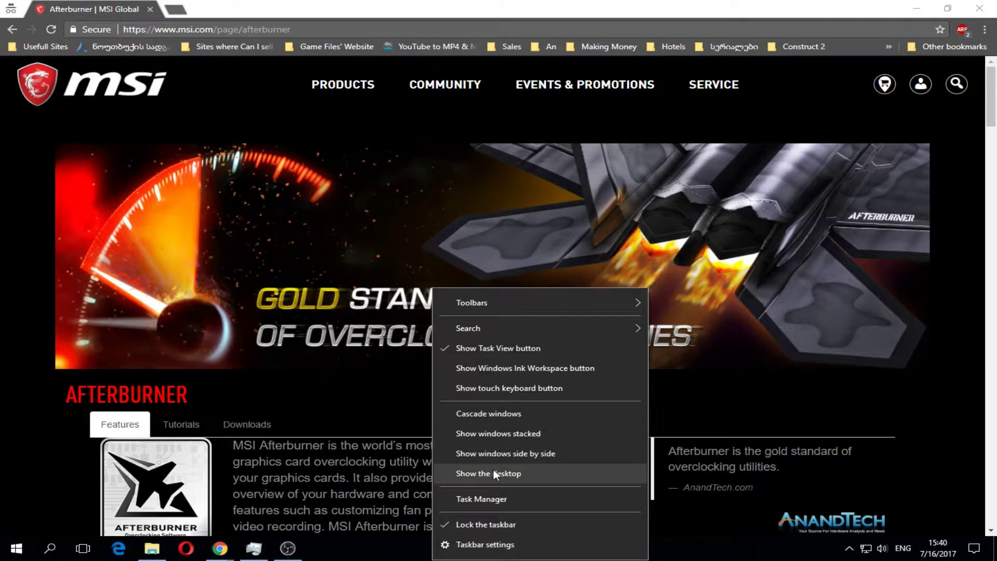
click(324, 394)
scroll(312, 392, down, 4)
scroll(306, 391, up, 4)
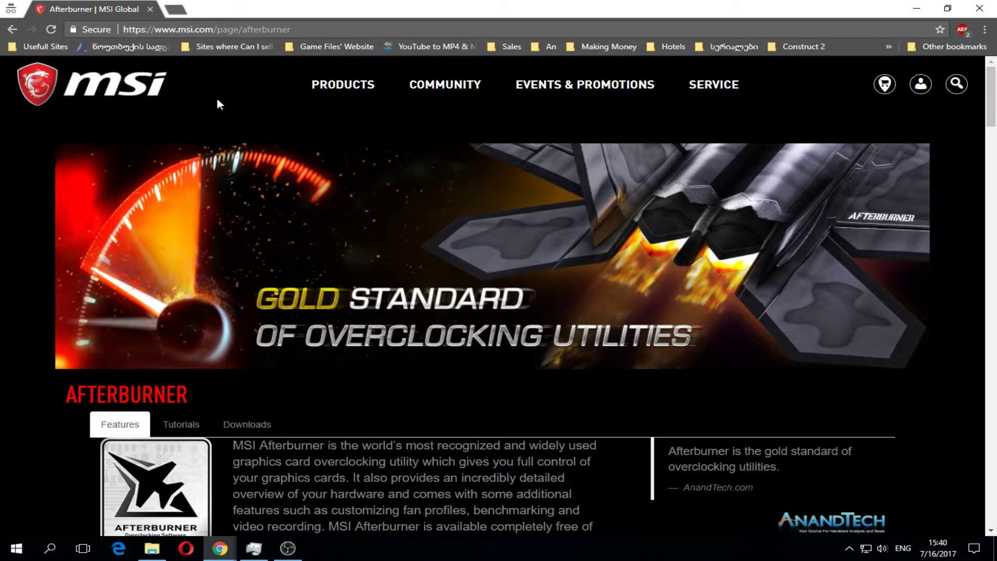
scroll(238, 211, down, 3)
click(255, 238)
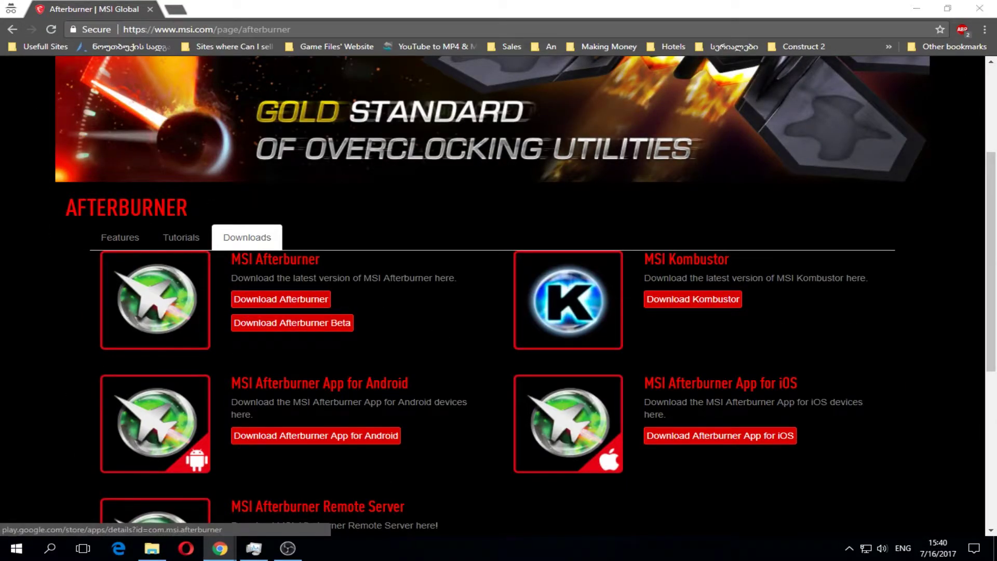
Show the desktop and launch nvidiaInspector.exe from the Gpu overclock folder inside Utilities.
right_click(405, 548)
click(452, 471)
click(26, 473)
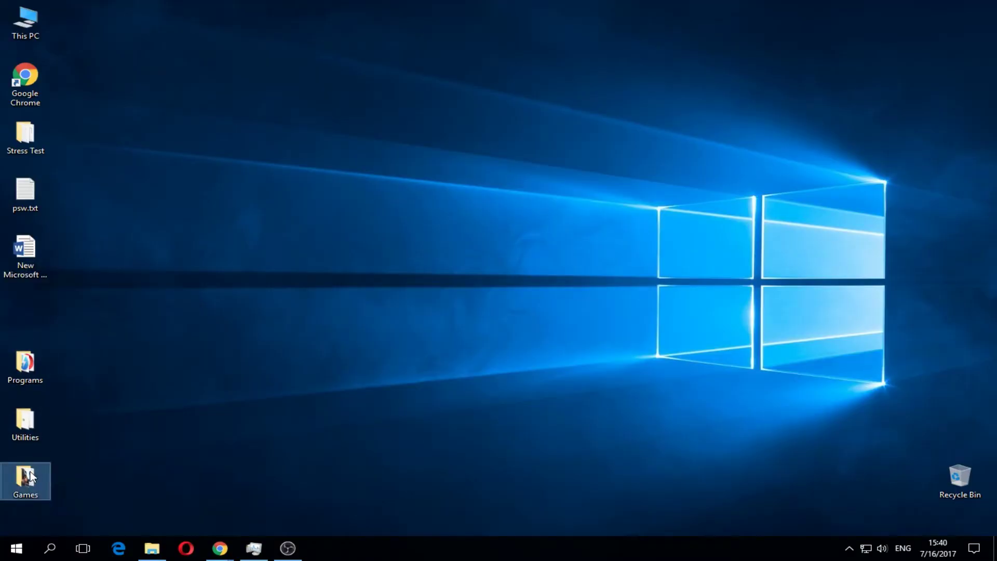
double_click(23, 428)
double_click(248, 233)
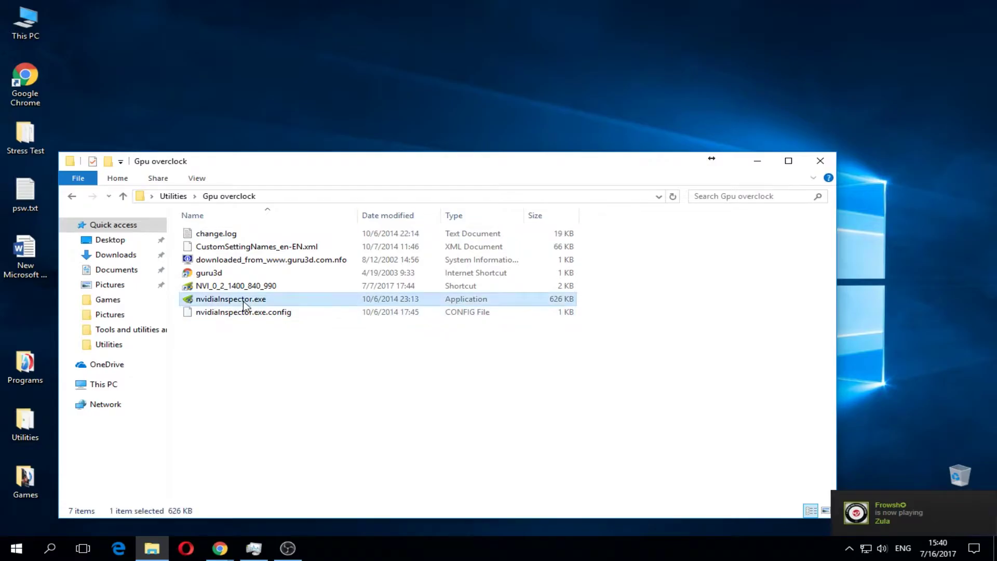
double_click(214, 305)
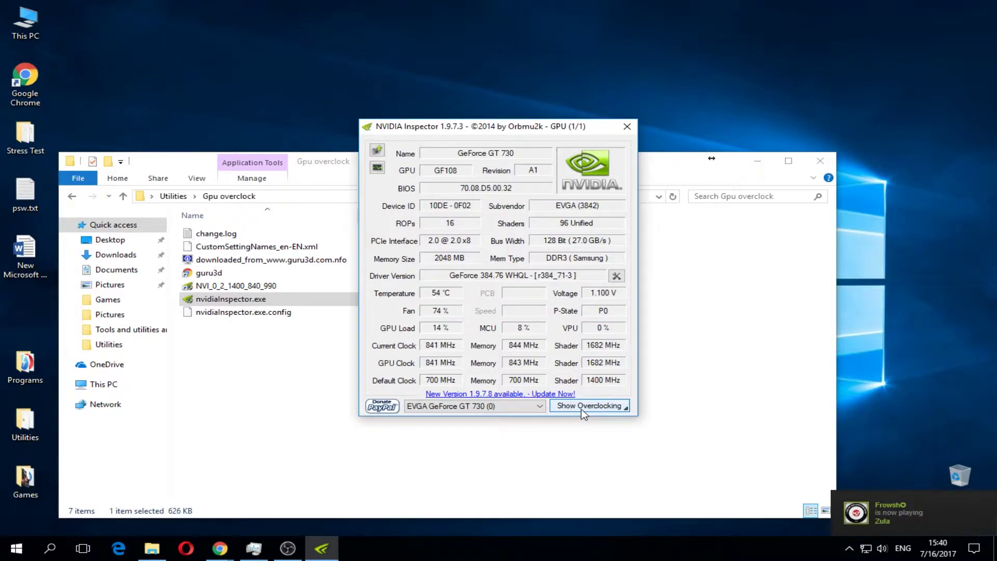
Reveal the overclocking controls, accepting the hardware risk warning, and move the window so both halves fit on screen.
click(581, 407)
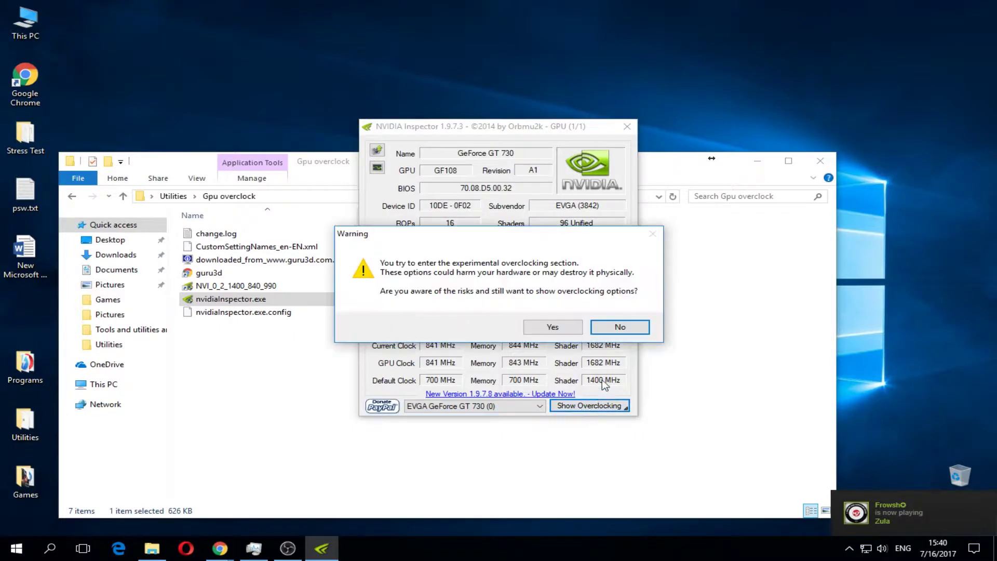
click(552, 326)
drag(638, 126, 435, 144)
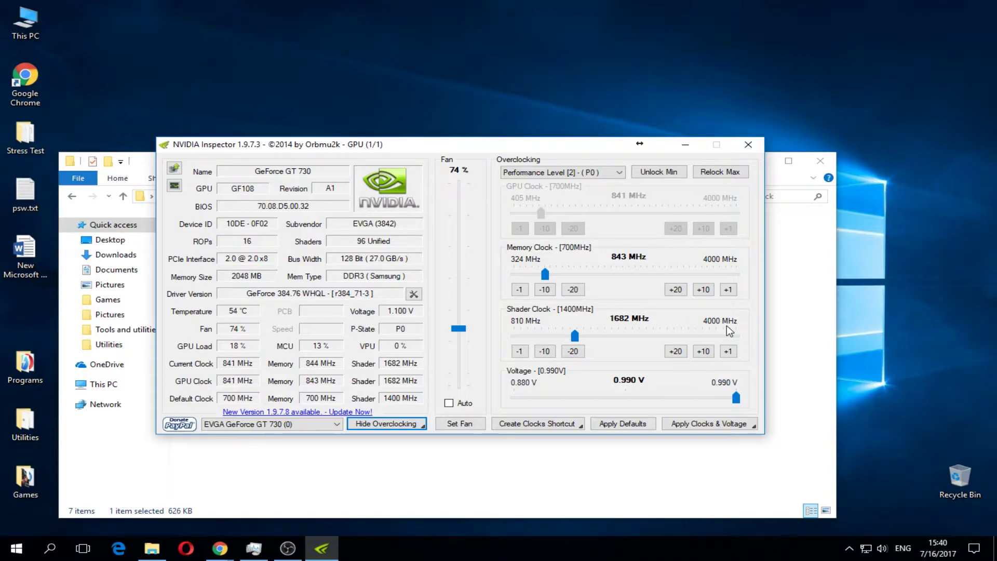
Close NVIDIA Inspector, launch MSI Afterburner from the Utilities folder, and close the folder window.
click(747, 145)
click(72, 195)
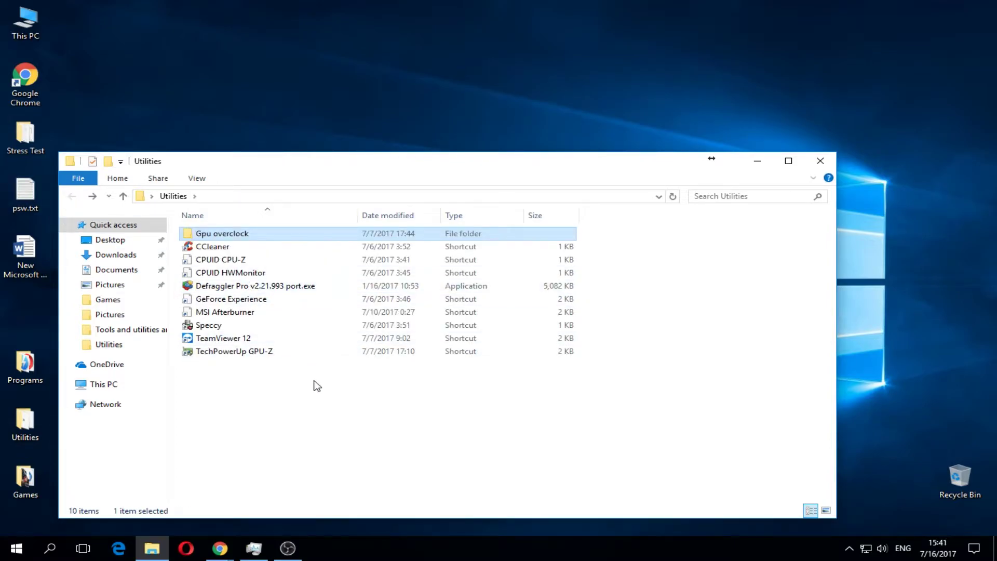
click(248, 325)
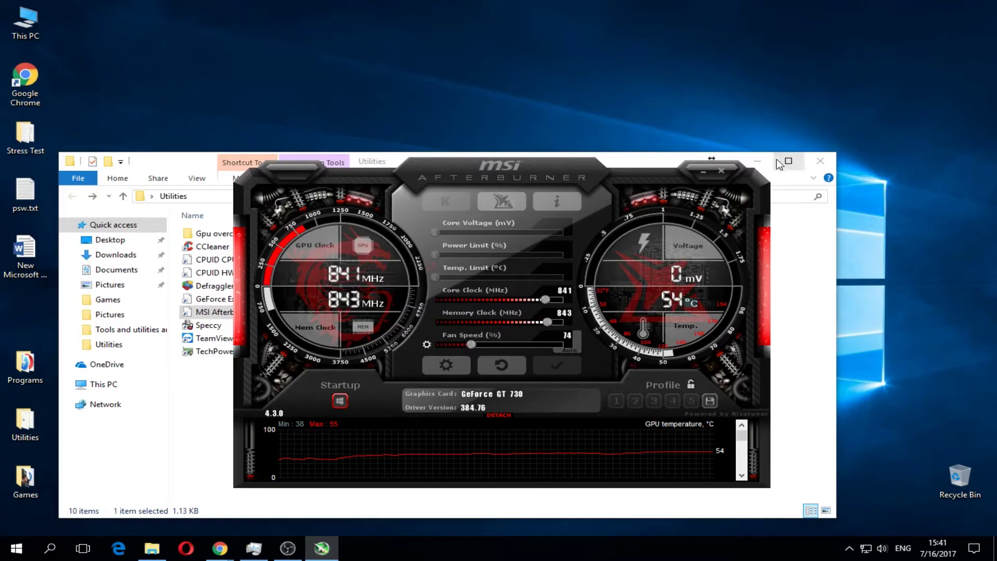
click(831, 155)
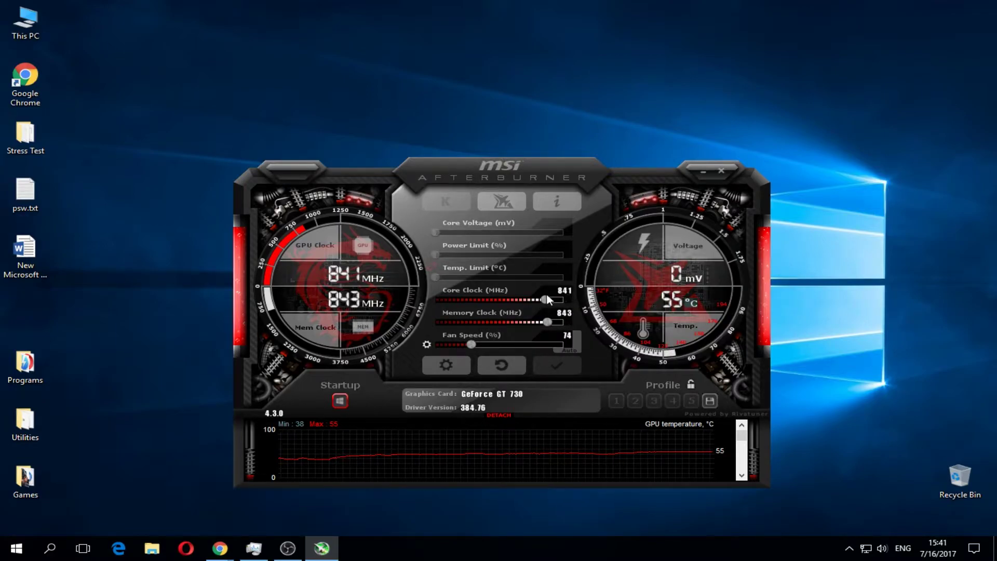
Lower the core clock to 819 MHz.
mouse_move(544, 300)
mouse_down()
mouse_move(571, 300)
mouse_move(541, 300)
mouse_up()
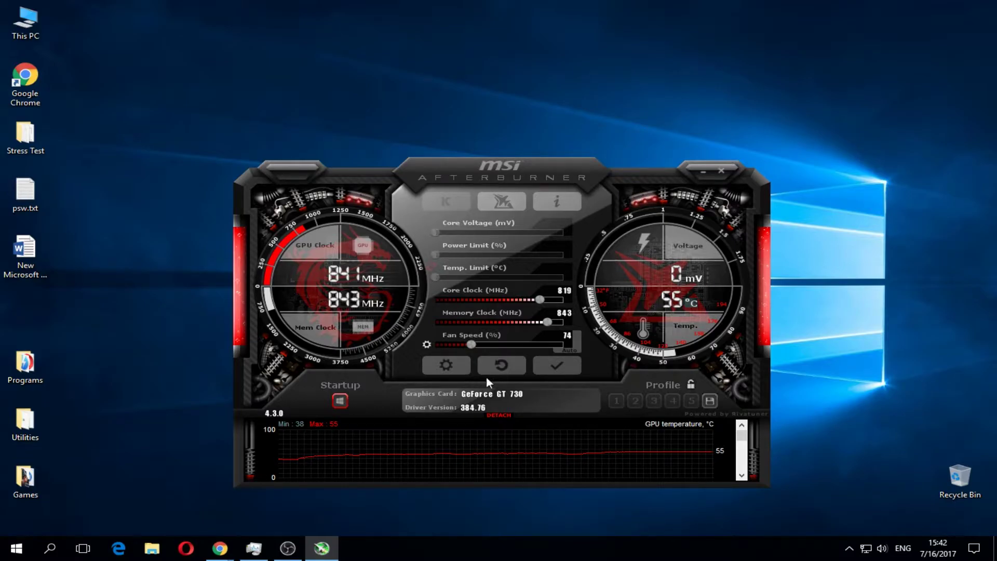
Open the Afterburner properties and review the fan, monitoring, profiles, user interface and general settings.
click(431, 362)
drag(369, 70, 198, 39)
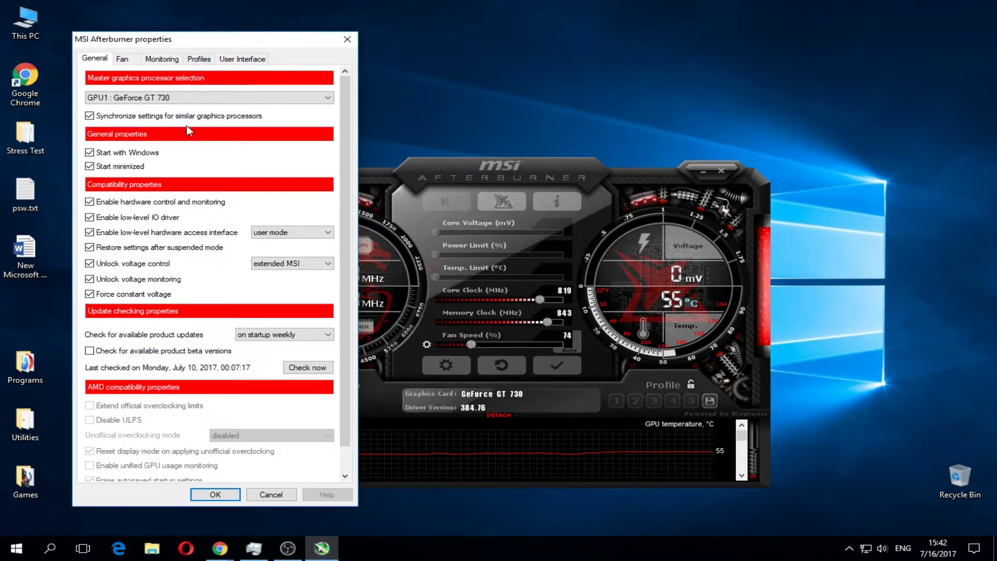
click(123, 58)
click(157, 59)
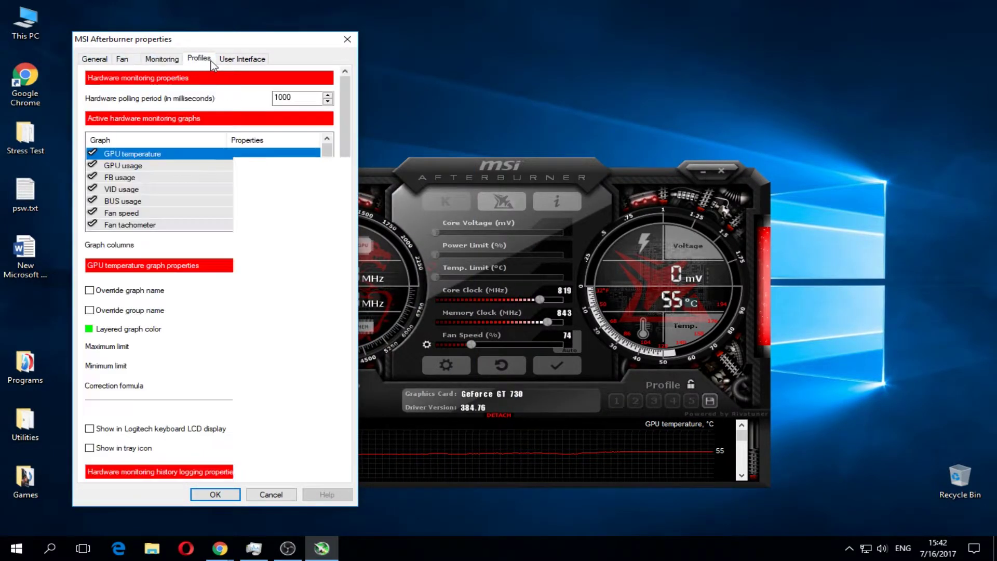
click(125, 59)
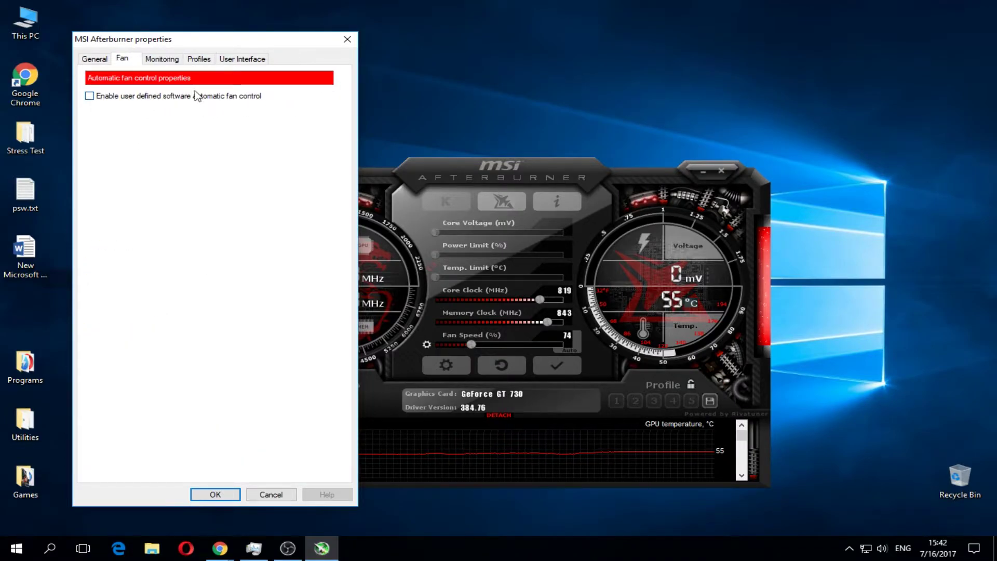
click(206, 61)
click(159, 60)
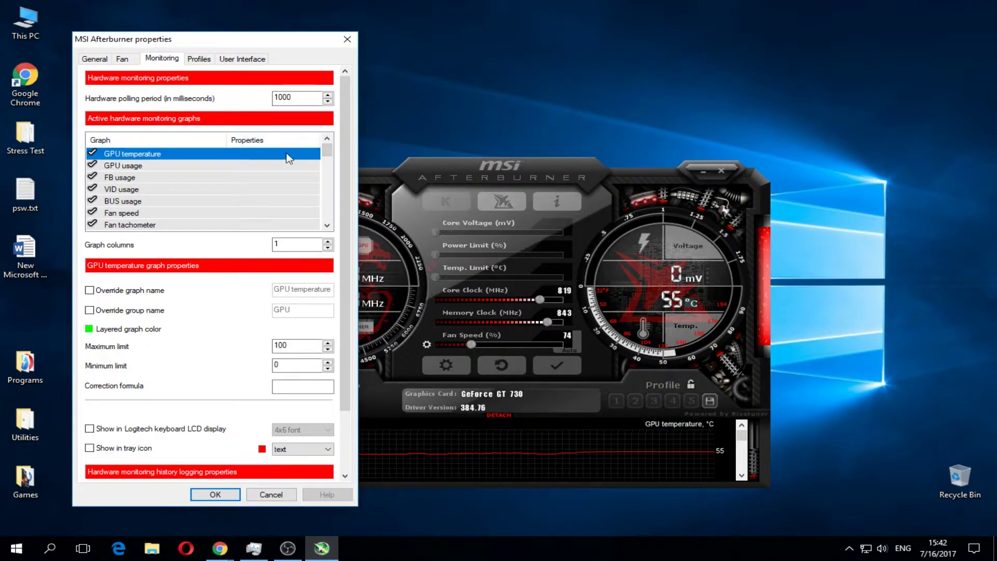
click(193, 60)
click(250, 59)
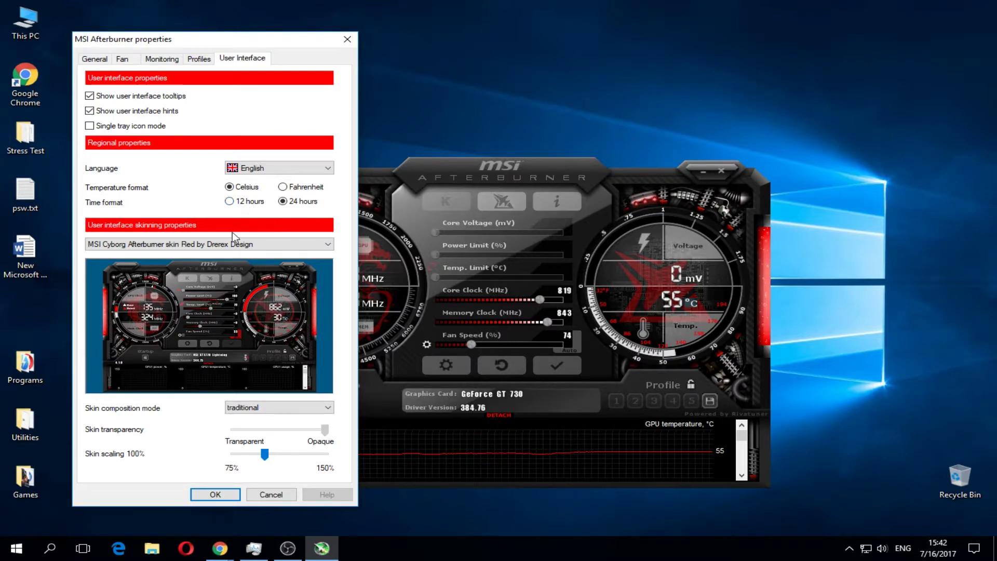
click(88, 60)
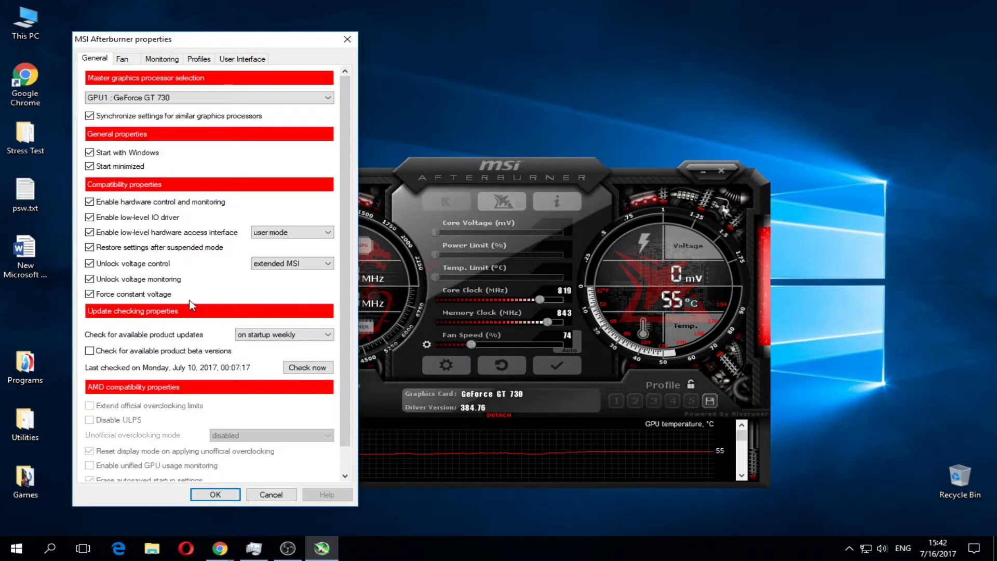
Keep force constant voltage enabled and voltage control on extended MSI, save the properties, and restart Afterburner.
click(112, 293)
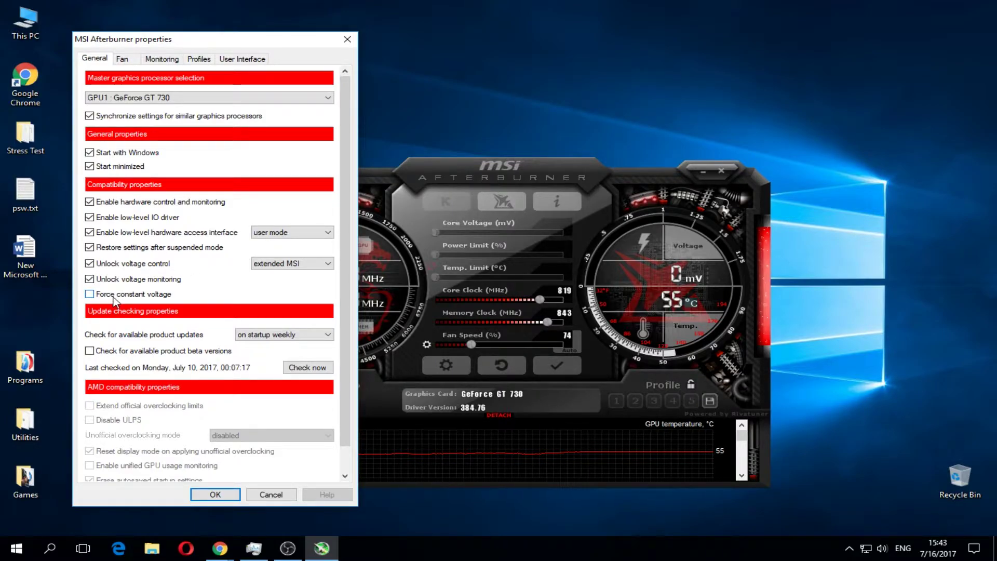
click(115, 297)
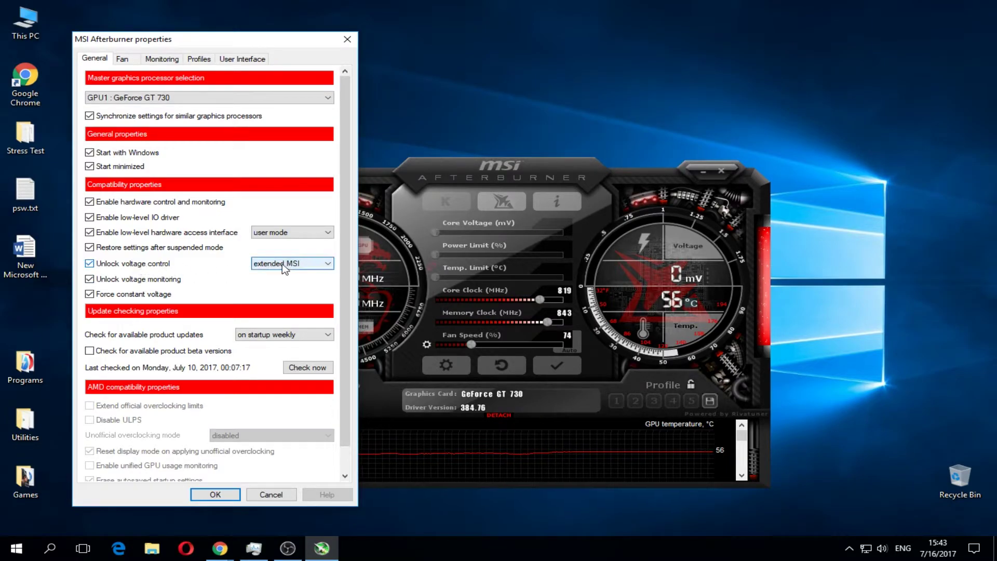
click(300, 264)
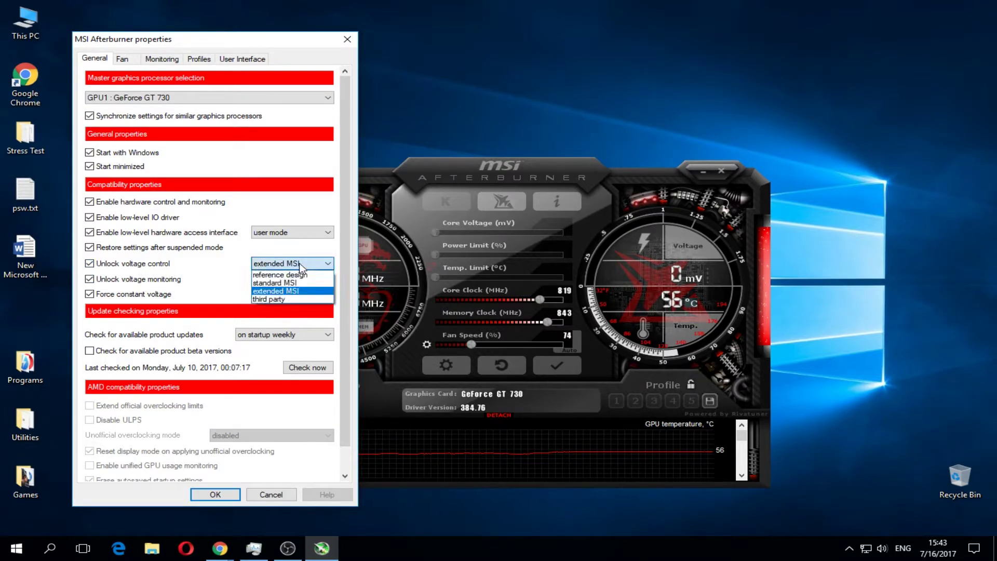
click(275, 291)
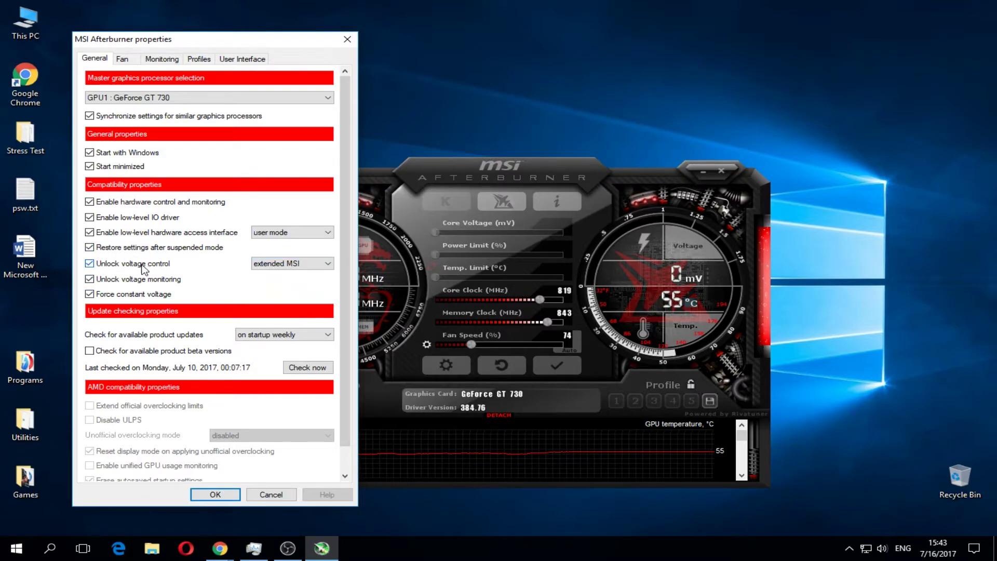
click(217, 495)
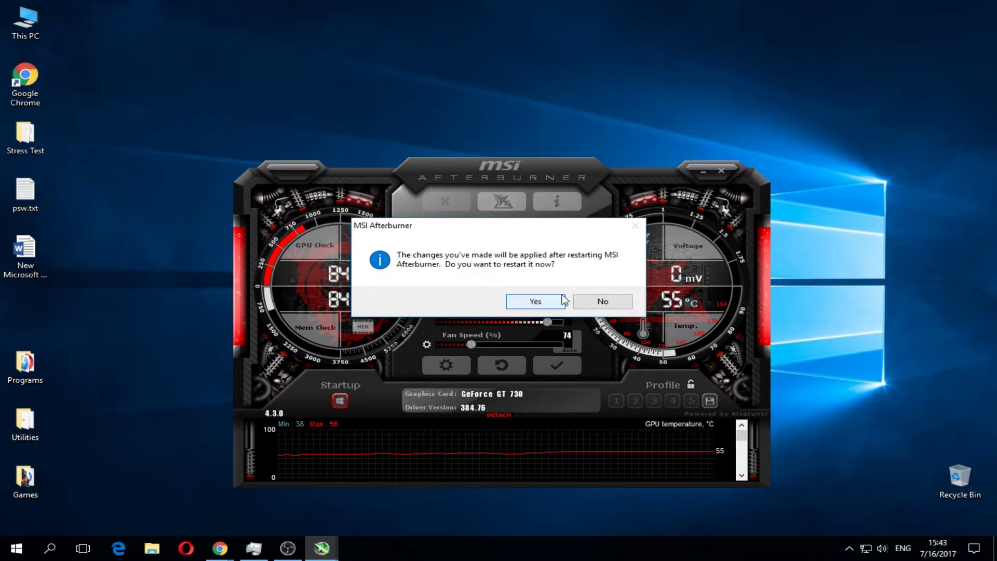
click(604, 303)
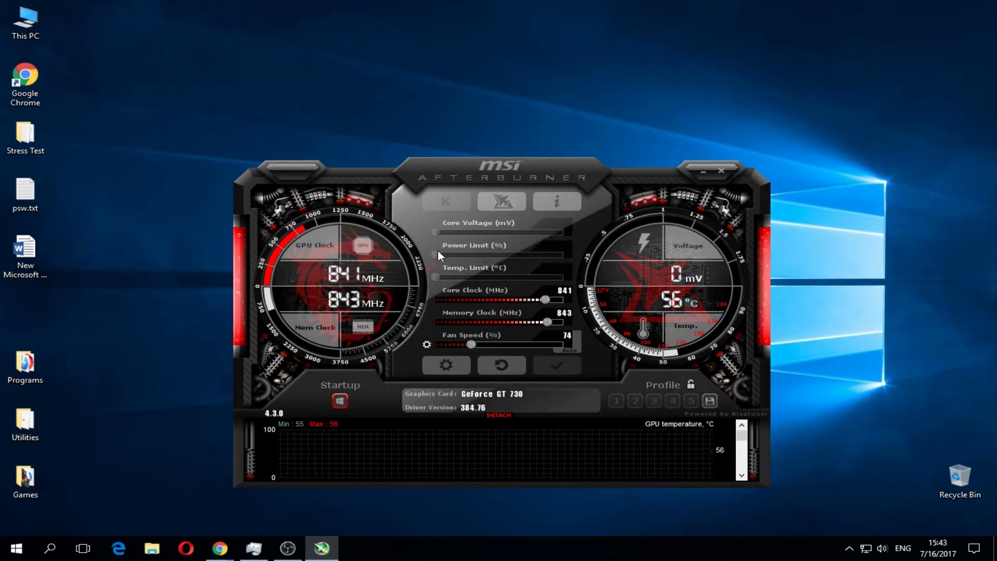
Set the fan speed to 79% and apply the change.
drag(435, 252, 412, 261)
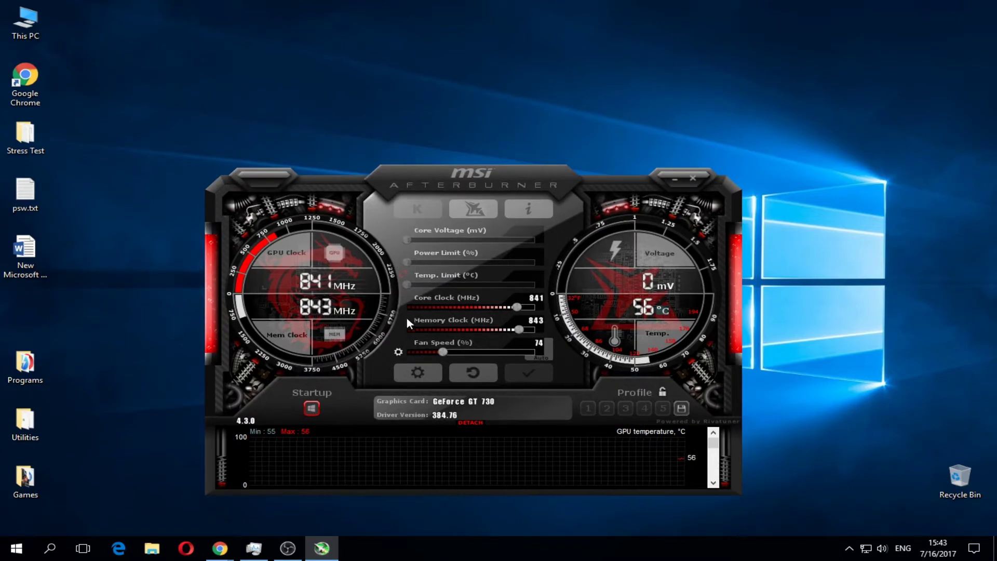
drag(445, 352, 472, 348)
click(449, 351)
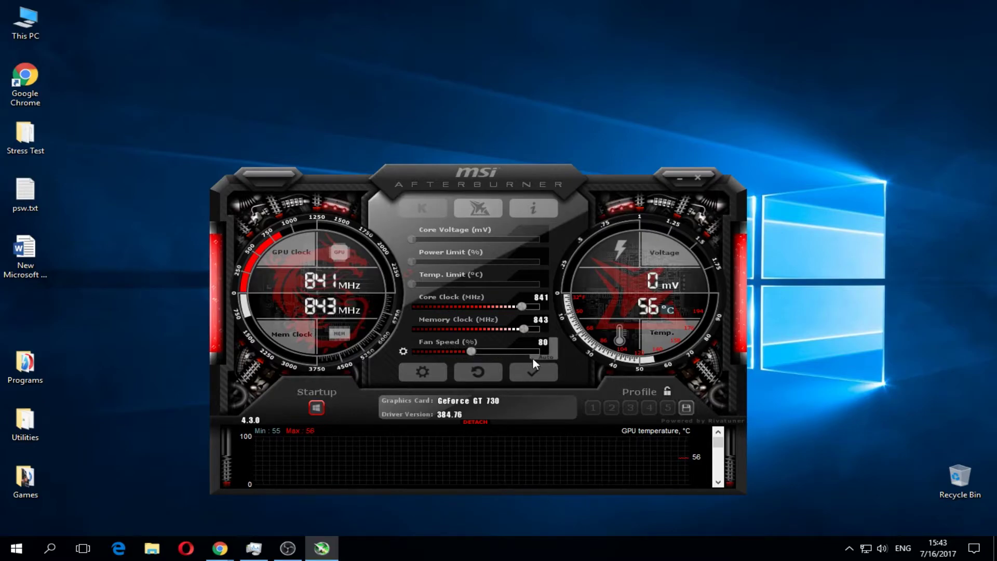
click(543, 371)
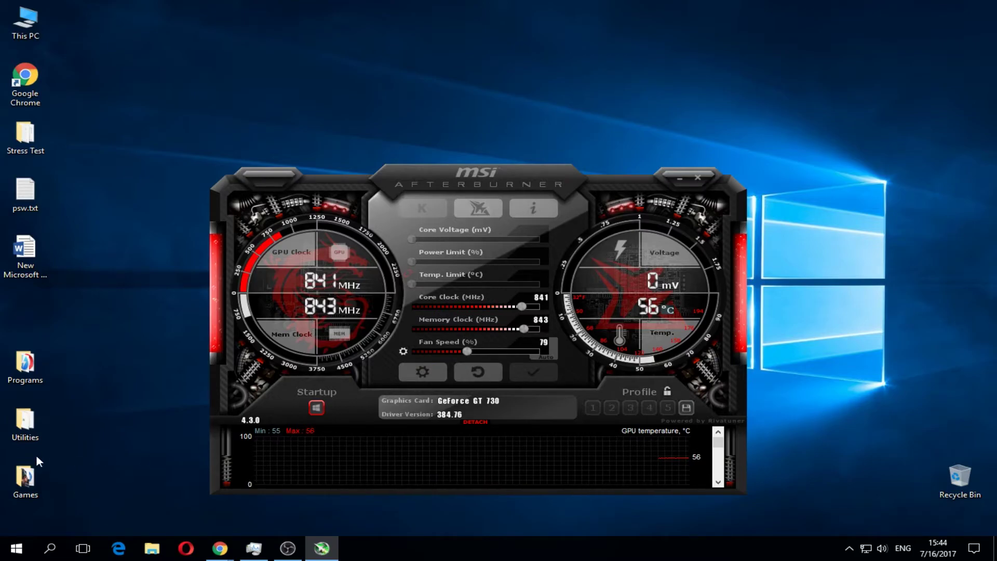
Launch TechPowerUp GPU-Z from the Utilities folder and move its window toward the desktop's edge.
double_click(33, 424)
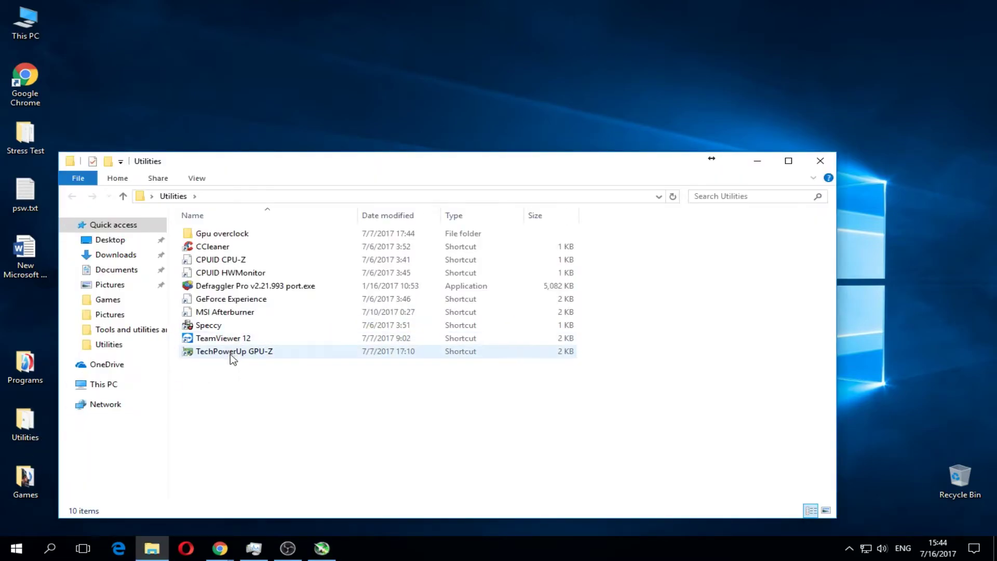
click(230, 353)
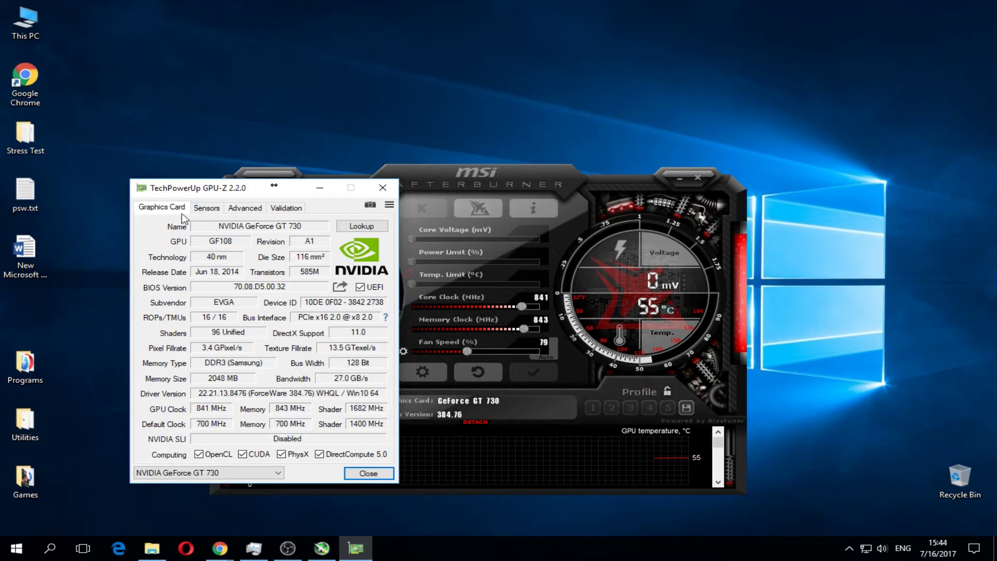
drag(243, 188, 206, 172)
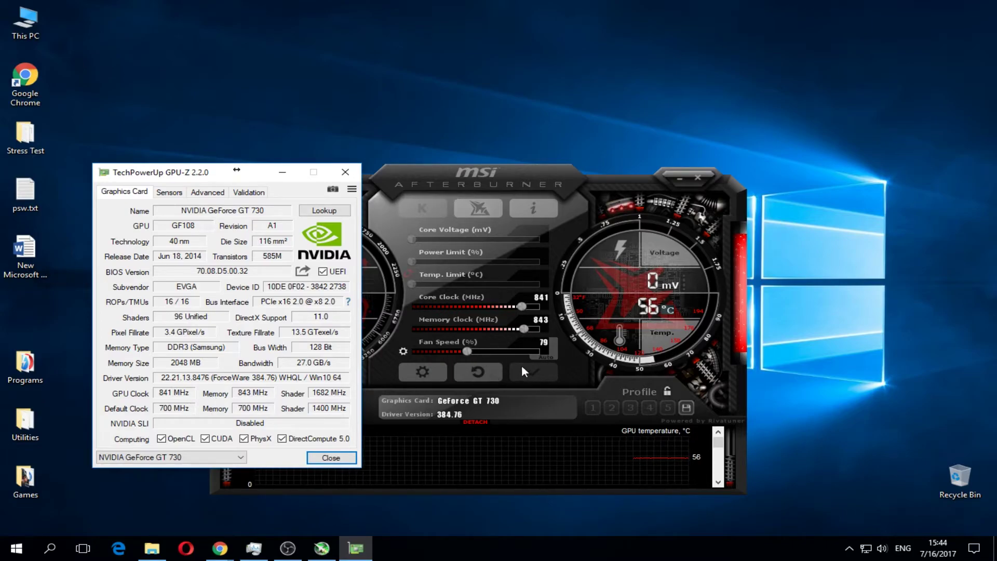
Arrange the GPU-Z and Afterburner windows side by side without overlap to compare their clock values.
mouse_move(556, 340)
drag(418, 179, 489, 189)
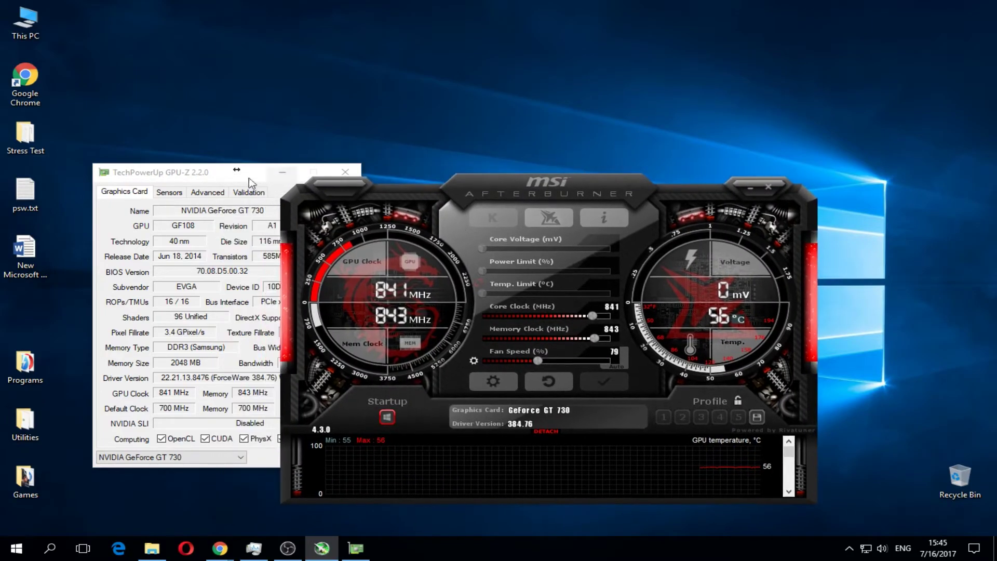
click(184, 175)
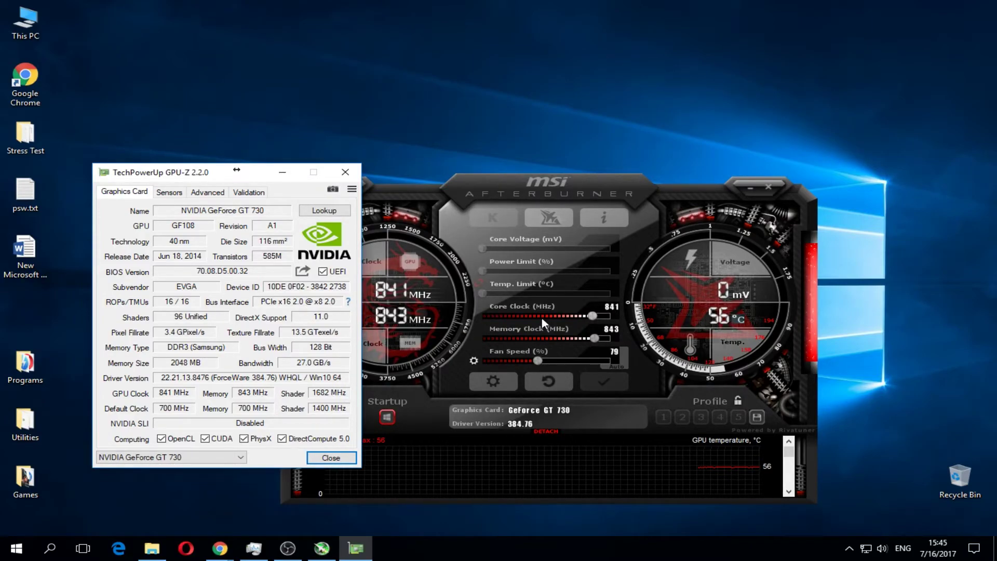
mouse_move(541, 318)
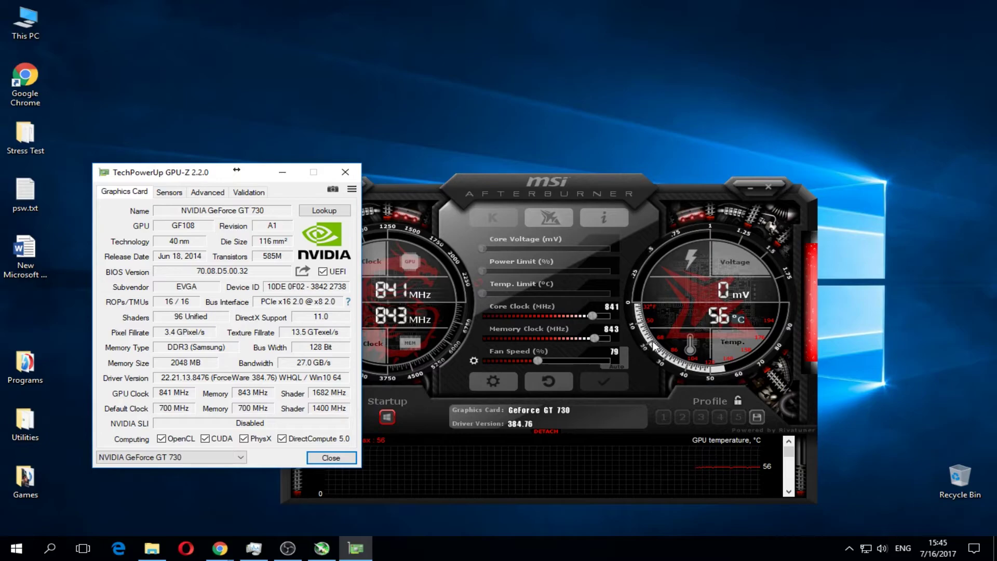
drag(250, 170, 107, 209)
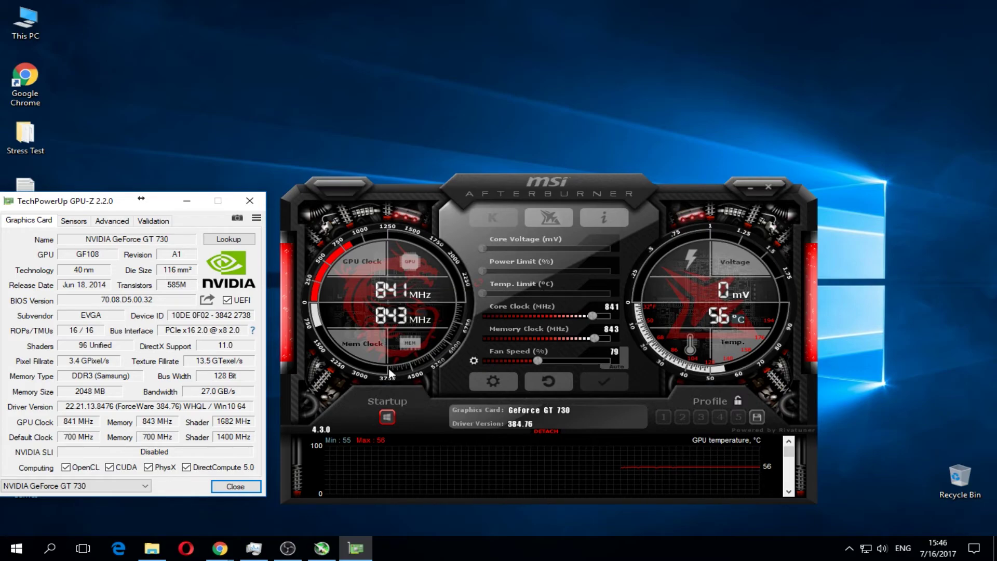
Show the hidden notification area icons to find the programs running in the background.
mouse_move(387, 417)
click(850, 546)
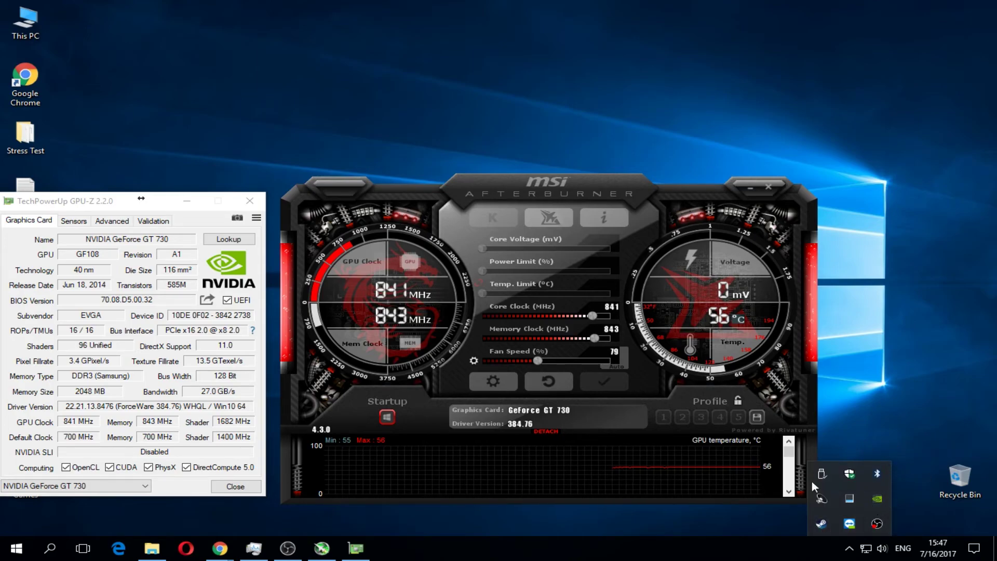
Close the Afterburner window so it keeps running in the background, and restore it from the hidden notification area icons.
click(768, 186)
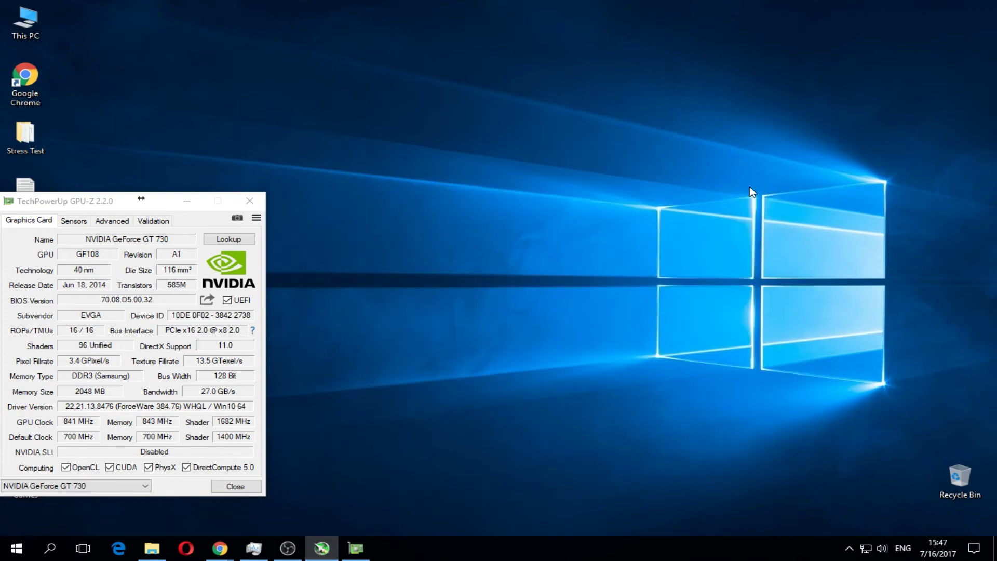
click(849, 548)
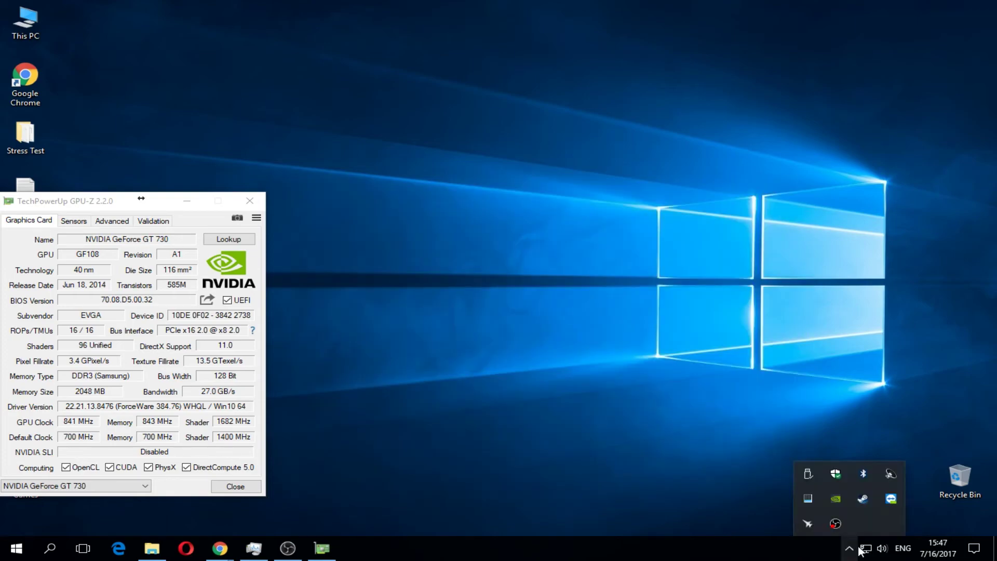
click(805, 523)
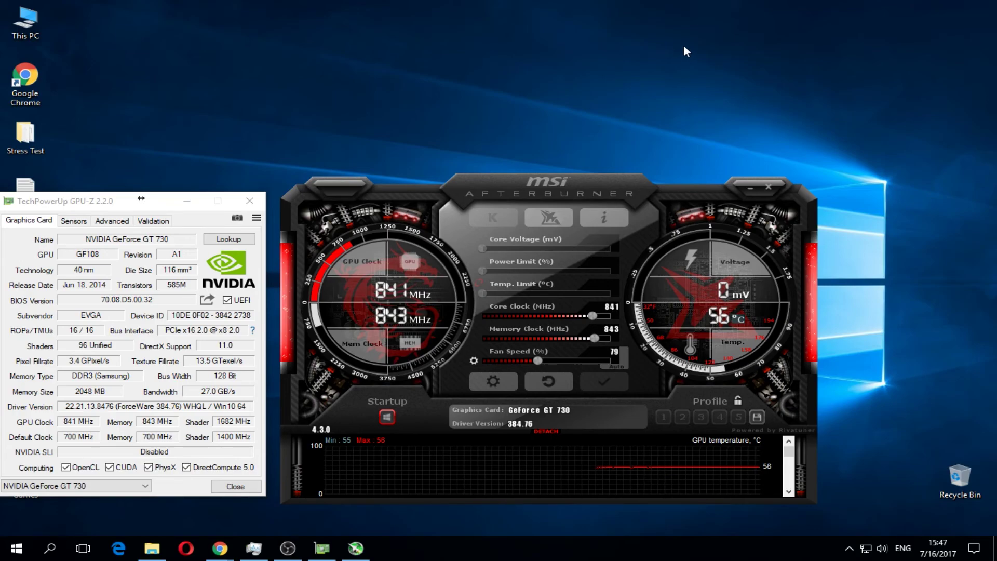
Close GPU-Z, and view the Tom Clancy's The Division page in the Steam library before closing the Steam window.
click(252, 201)
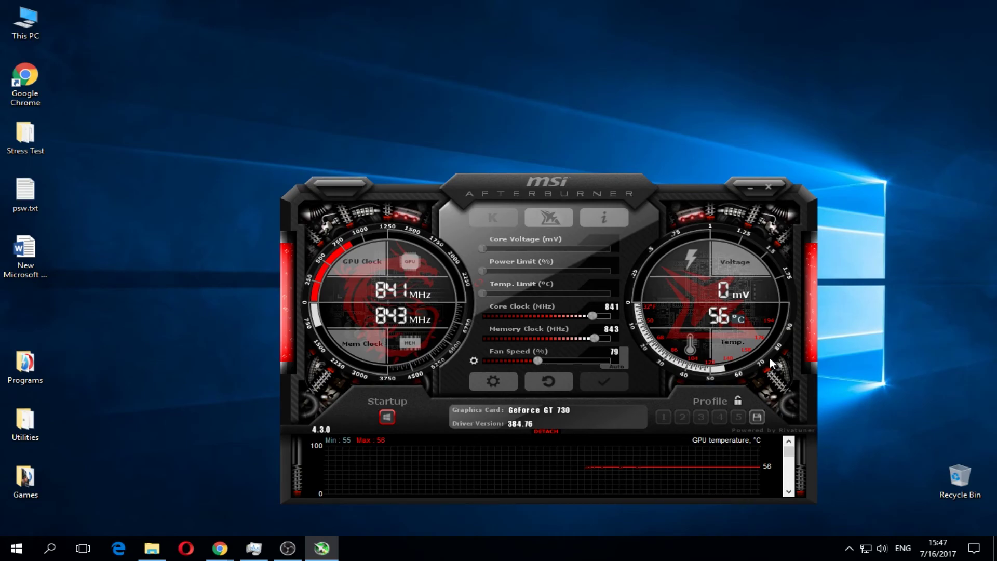
click(849, 549)
click(821, 523)
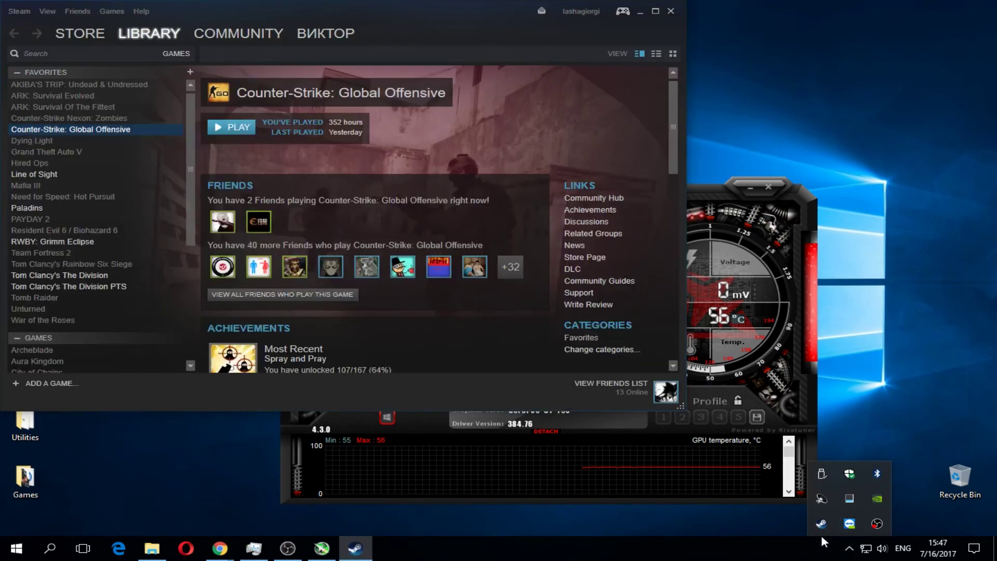
click(110, 277)
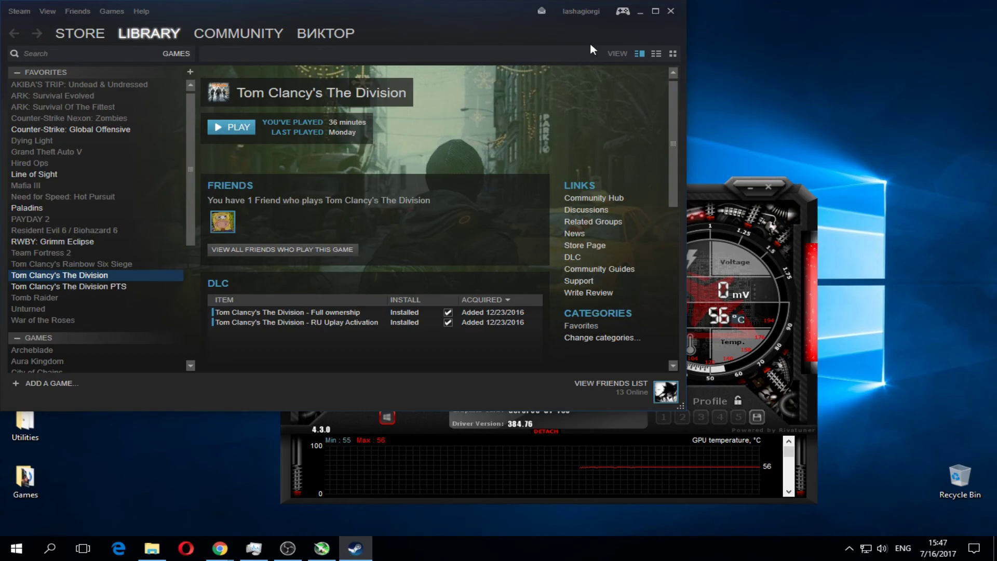
click(670, 10)
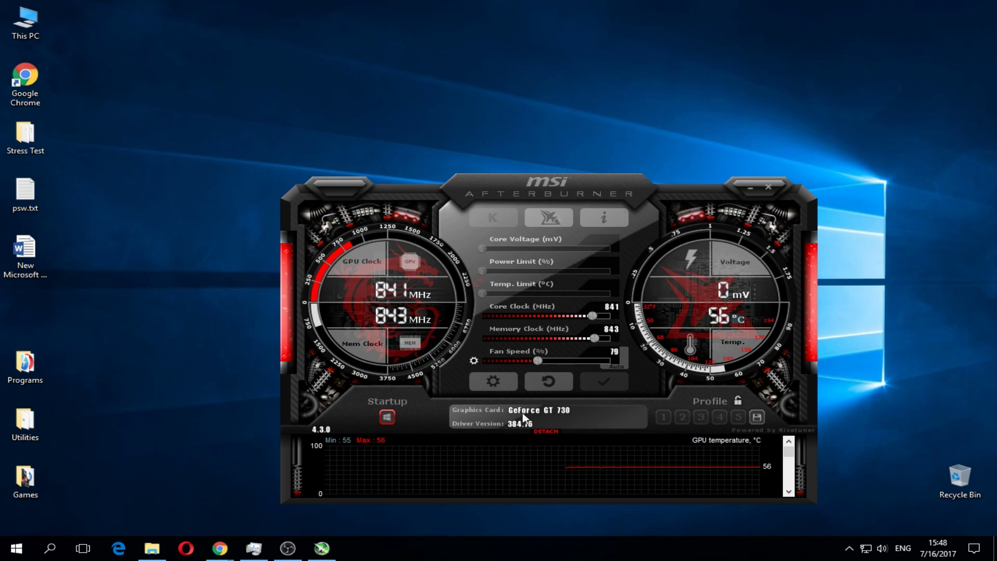
Show the hidden notification area icons again.
click(849, 548)
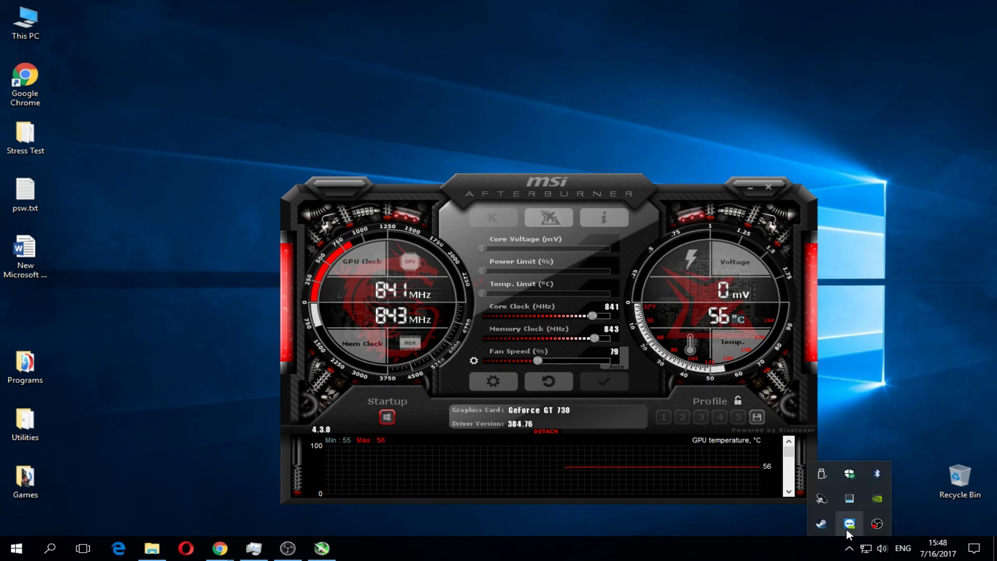